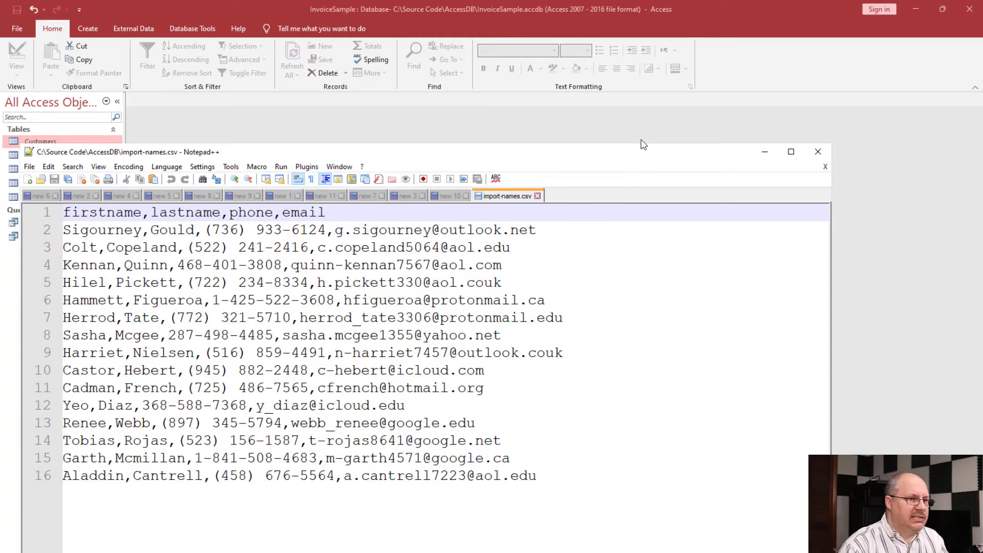
In InvoiceSample, reveal the New Data Source From File options under External Data, including Text File
{"action": "left_click", "coordinate": [643, 144]}
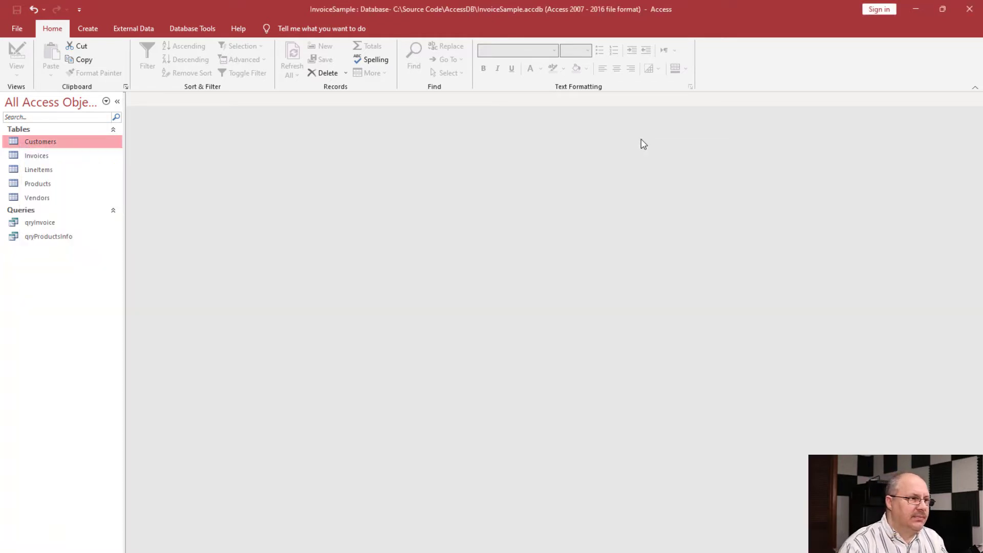
{"action": "left_click", "coordinate": [135, 35]}
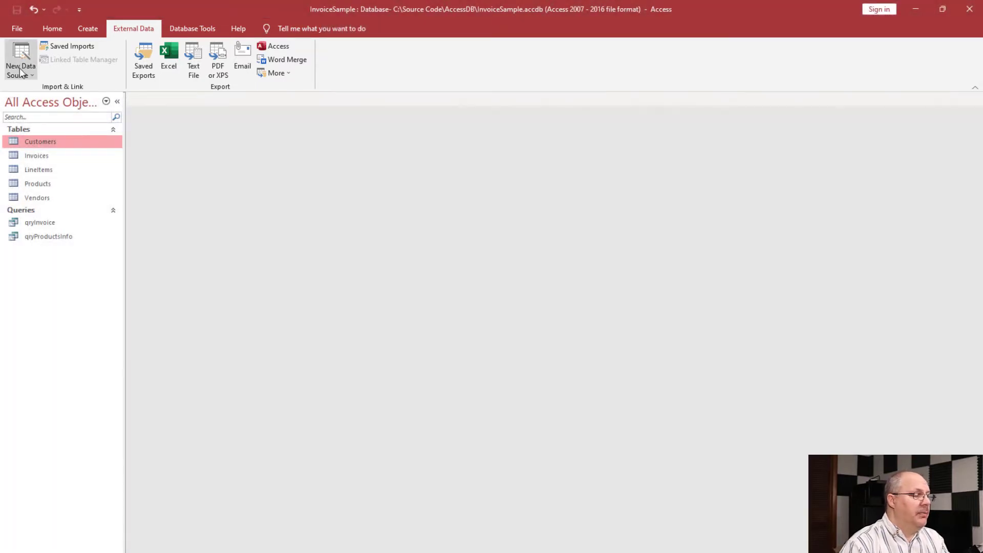
{"action": "left_click", "coordinate": [22, 77]}
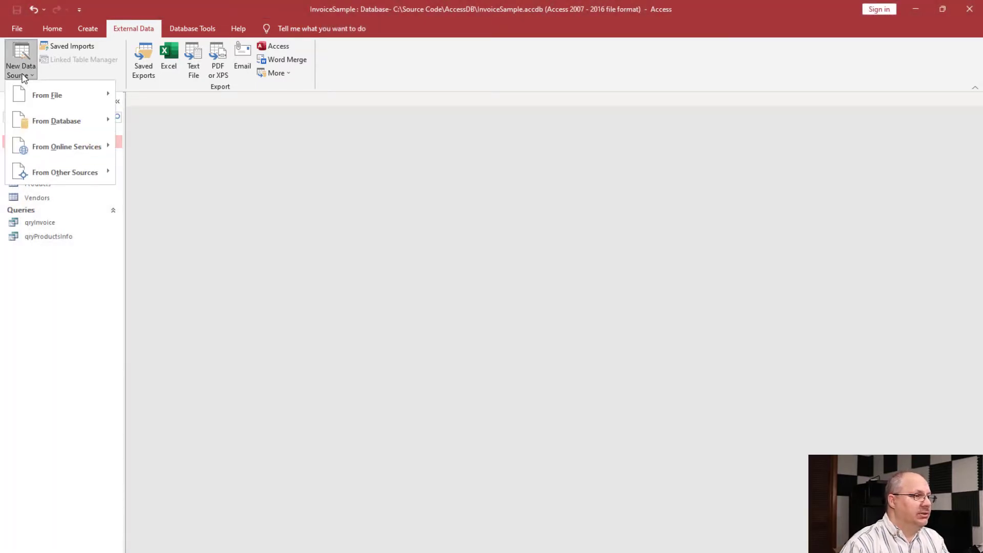
{"action": "mouse_move", "coordinate": [31, 96]}
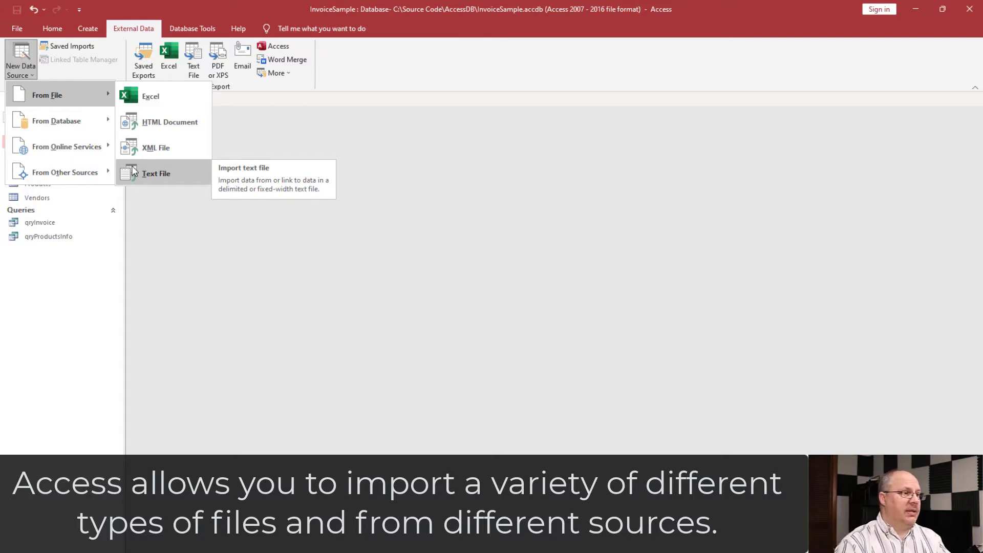
{"action": "mouse_move", "coordinate": [91, 119]}
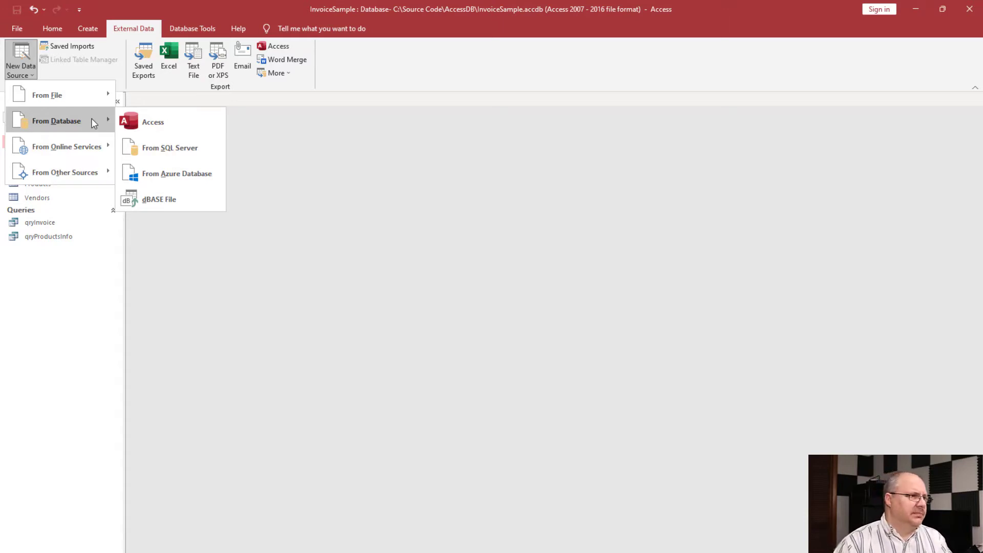
{"action": "mouse_move", "coordinate": [73, 148]}
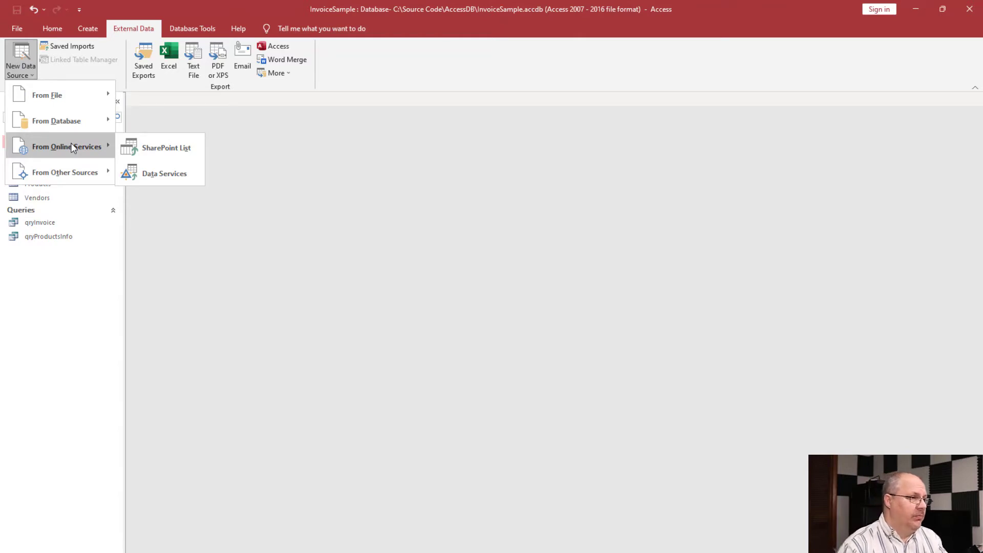
{"action": "mouse_move", "coordinate": [60, 175]}
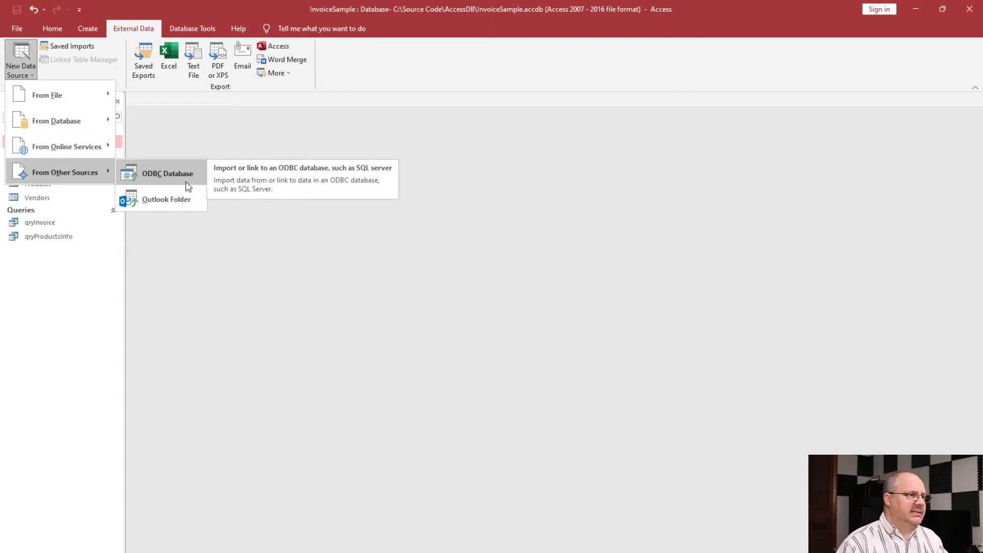
{"action": "mouse_move", "coordinate": [58, 104]}
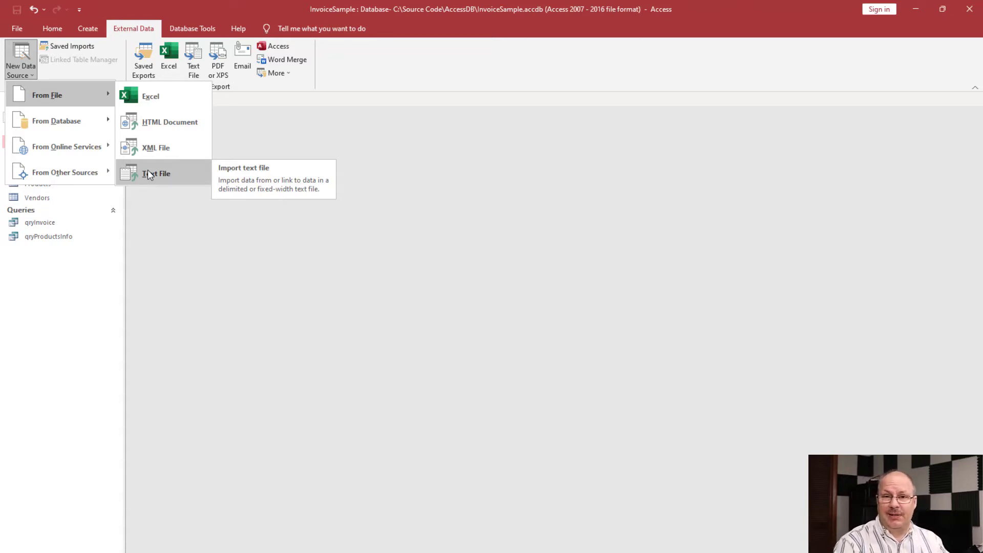
Start a Text File import using C:\Source Code\AccessDB\import-names.csv as the source file
{"action": "left_click", "coordinate": [149, 175]}
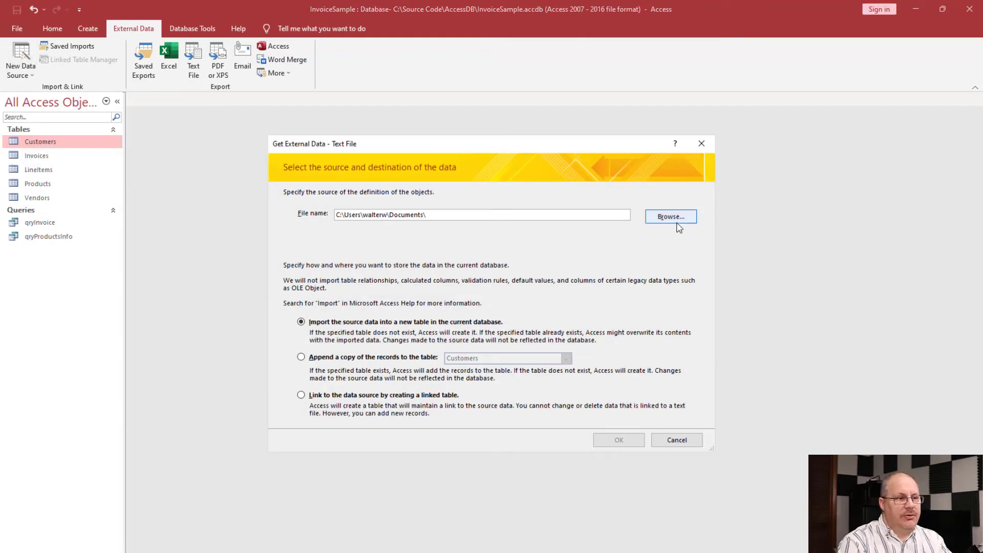
{"action": "left_click", "coordinate": [670, 217]}
{"action": "type", "text": "c:\\s"}
{"action": "key", "text": "Down"}
{"action": "type", "text": "\\"}
{"action": "key", "text": "Down"}
{"action": "type", "text": "\\"}
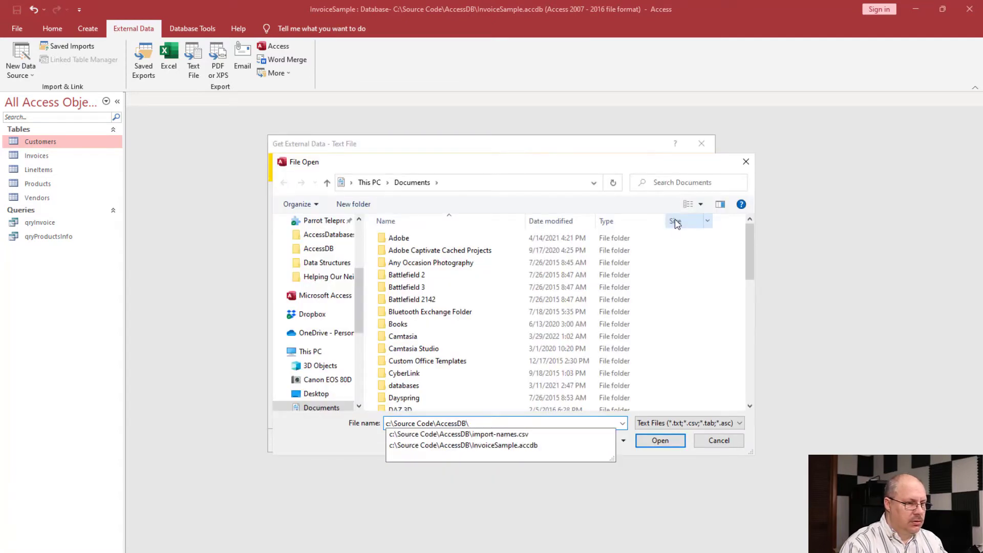
{"action": "key", "text": "Return"}
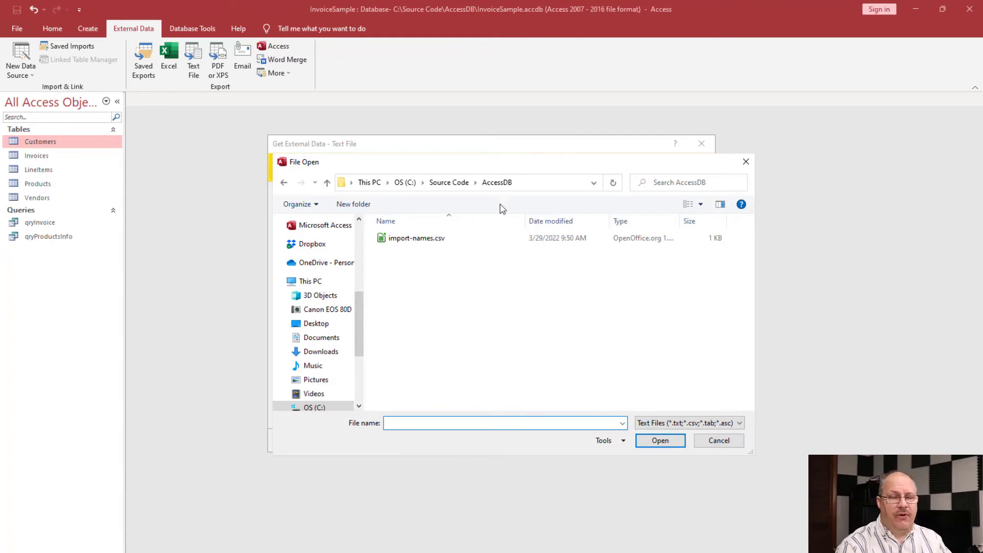
{"action": "left_click", "coordinate": [439, 240]}
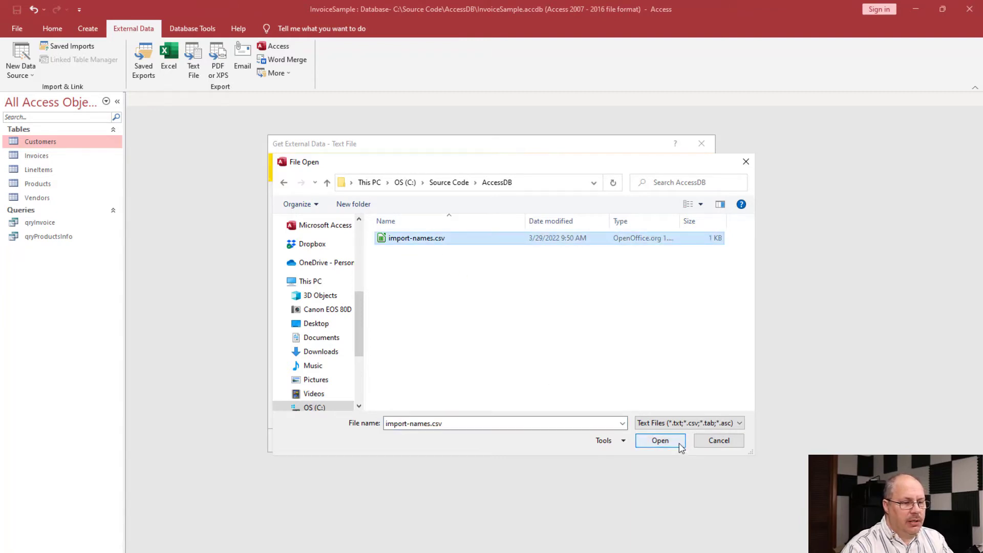
{"action": "left_click", "coordinate": [660, 441]}
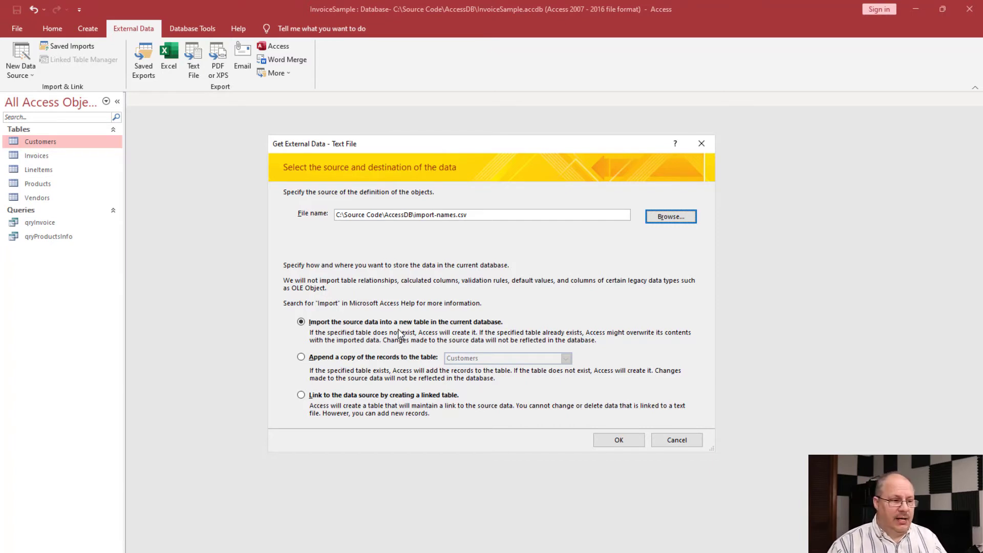
Choose to append a copy of the CSV records to the Customers table, and confirm
{"action": "left_click", "coordinate": [389, 358]}
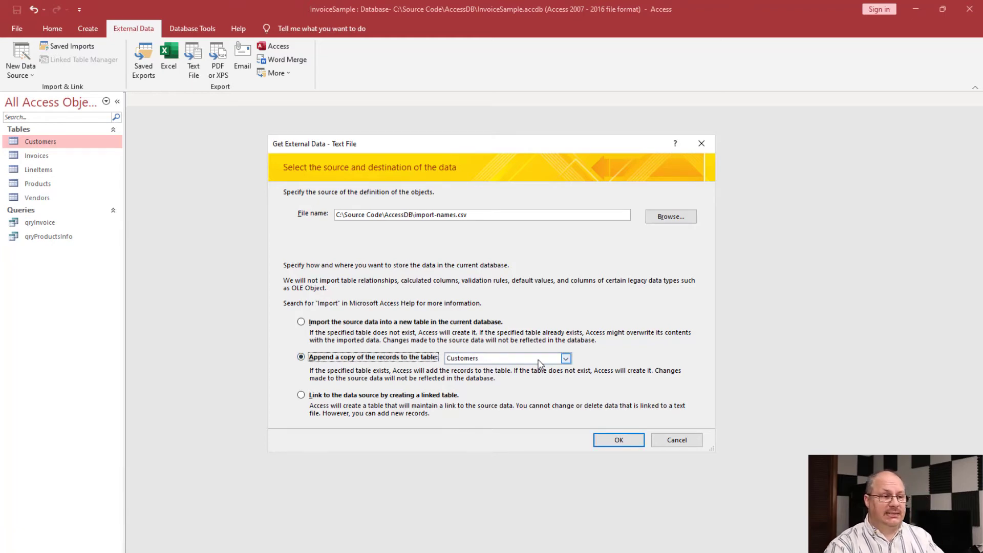
{"action": "left_click", "coordinate": [566, 358]}
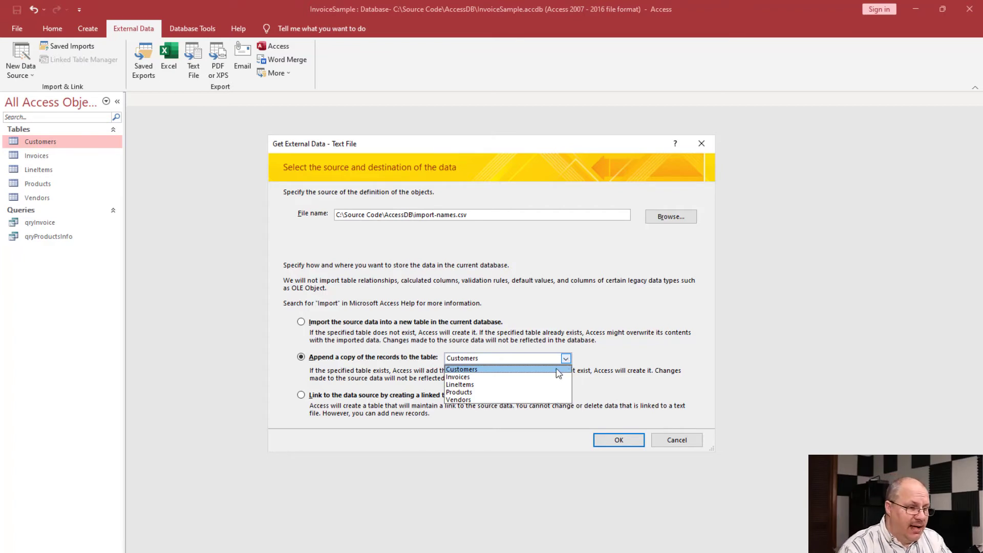
{"action": "left_click", "coordinate": [557, 369]}
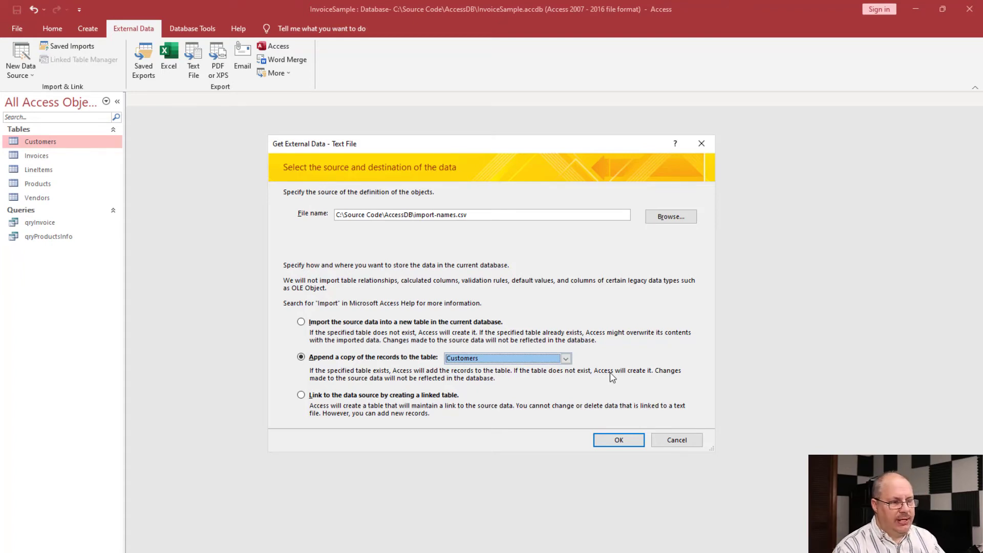
{"action": "left_click", "coordinate": [618, 442]}
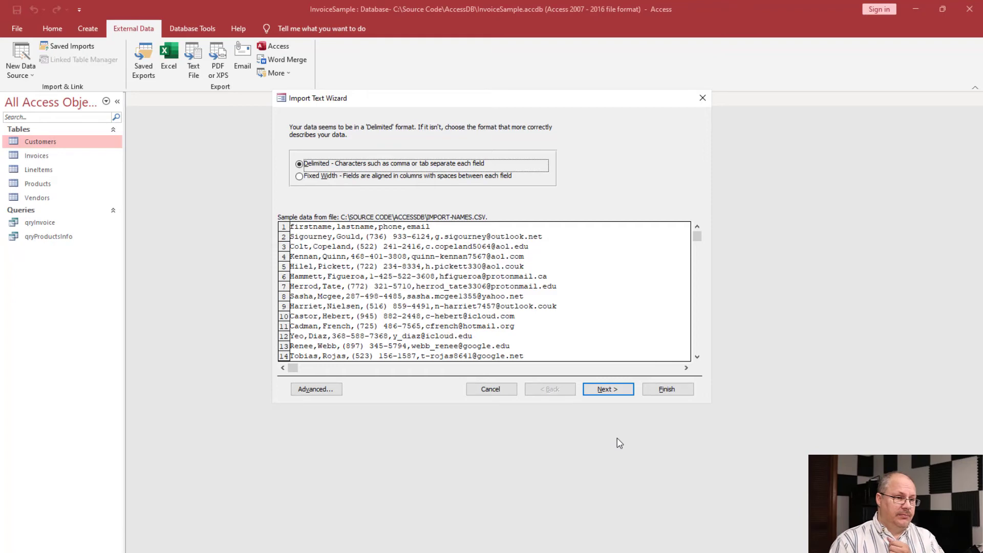
Review and accept the advanced import specification, then advance to the comma delimiter page
{"action": "left_click", "coordinate": [314, 391]}
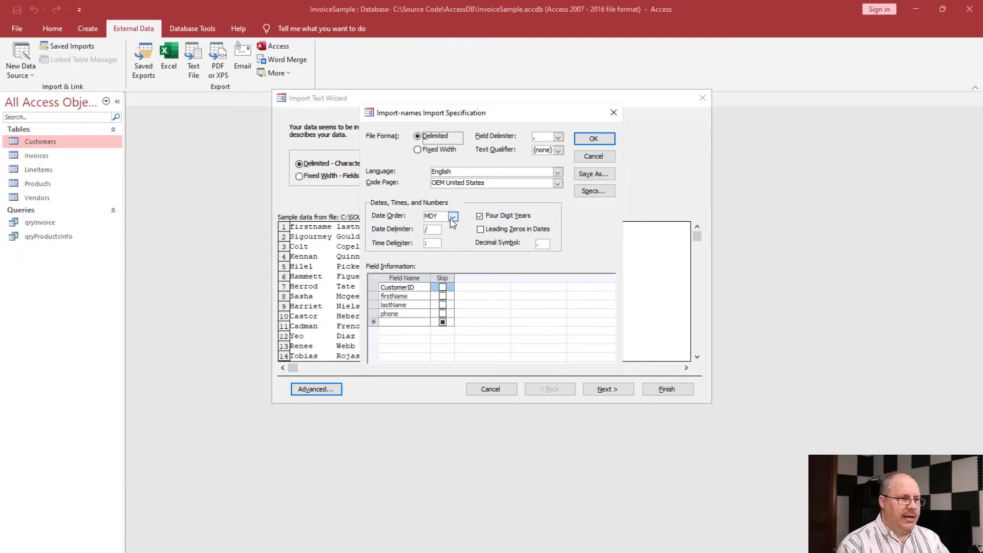
{"action": "key", "text": "Return"}
{"action": "left_click", "coordinate": [615, 391]}
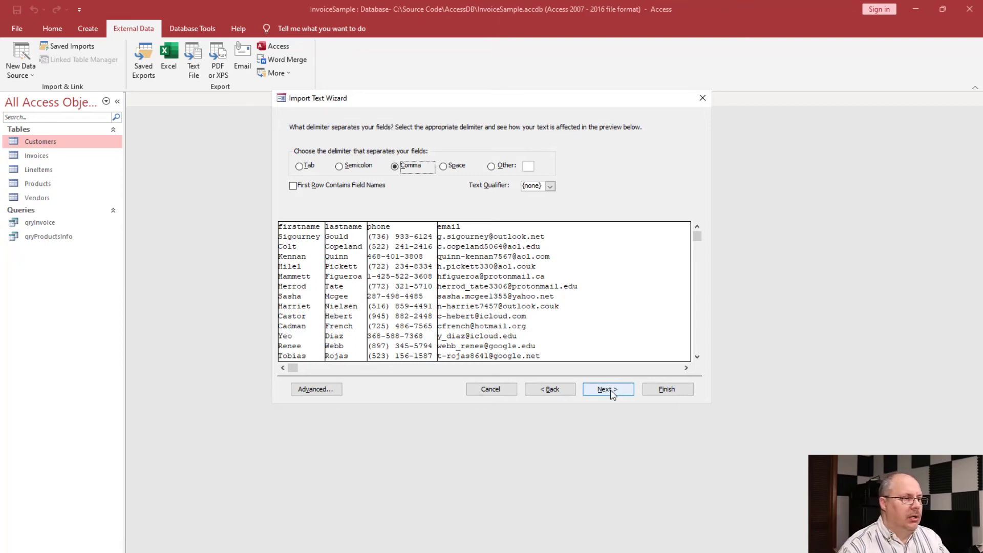
Use the first row as field names with text qualifier {none}, advancing to the Customers import step
{"action": "left_click", "coordinate": [324, 188]}
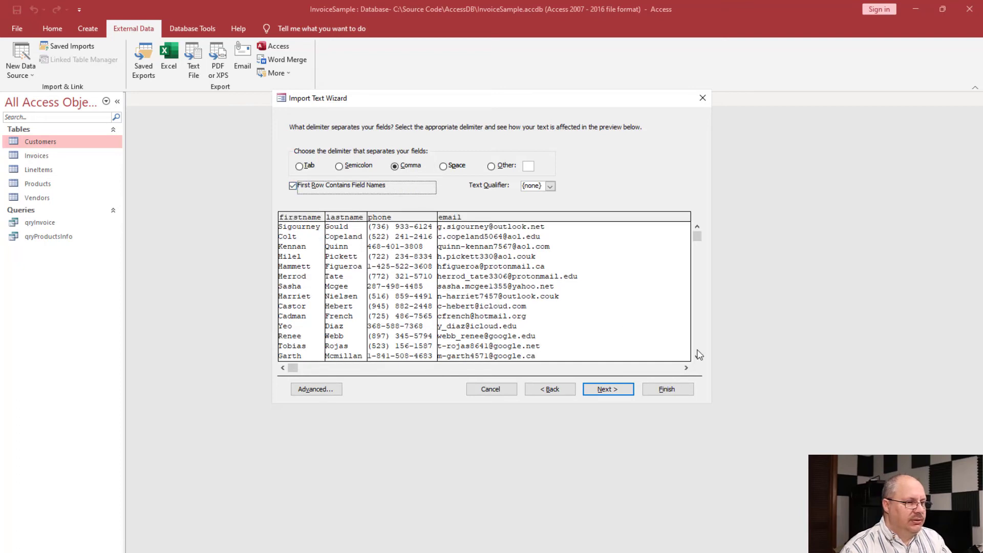
{"action": "left_click", "coordinate": [554, 190]}
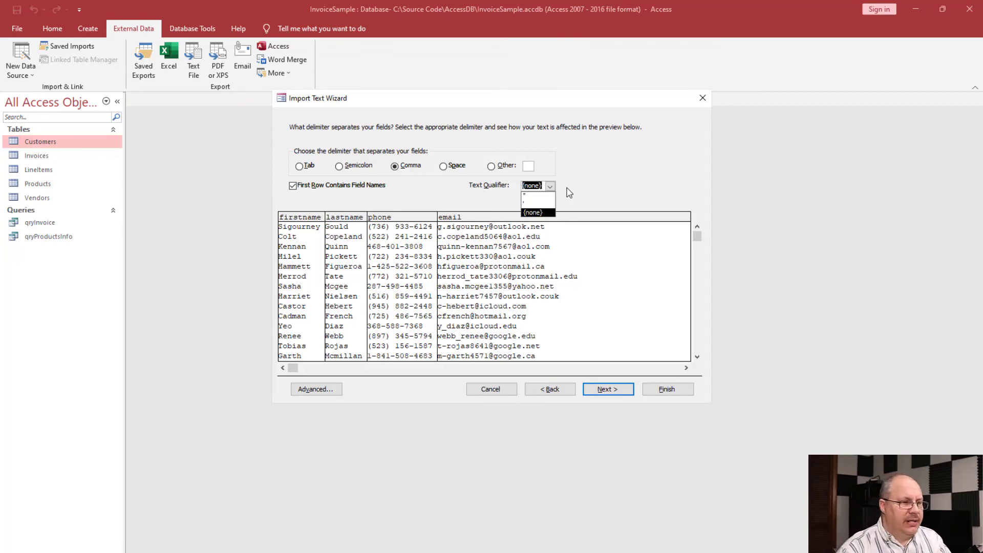
{"action": "left_click", "coordinate": [568, 192]}
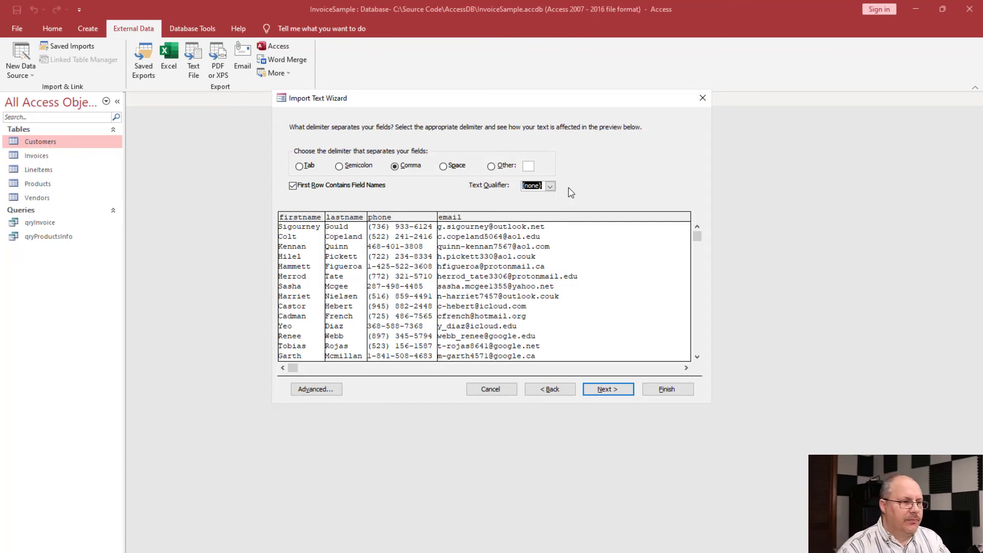
{"action": "left_click", "coordinate": [608, 389]}
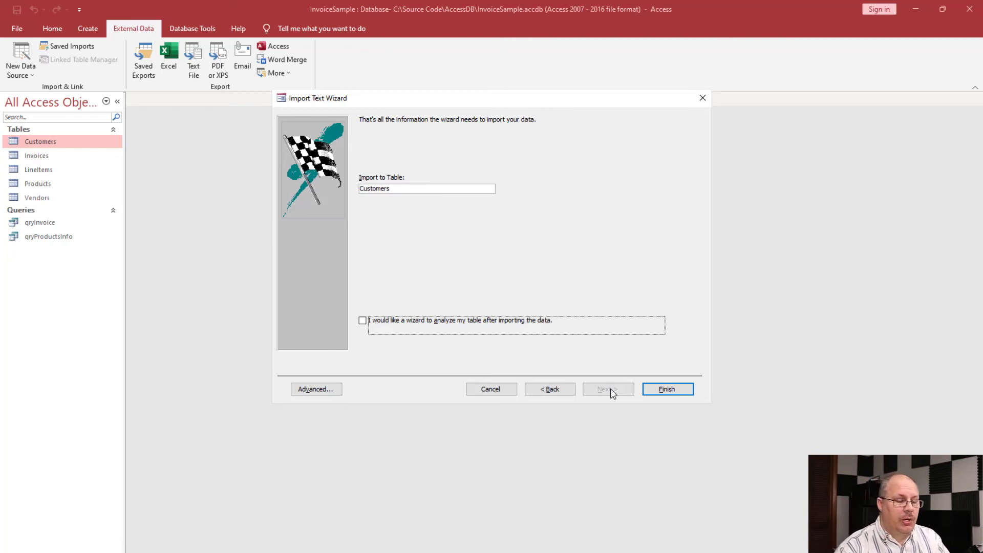
Finish importing import-names.csv into Customers without saving the import steps
{"action": "left_click", "coordinate": [647, 388]}
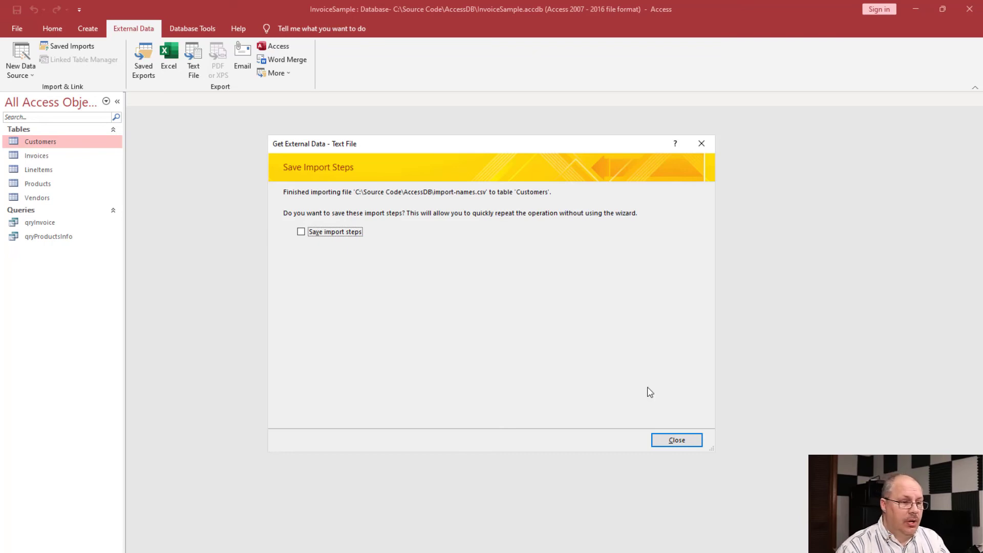
{"action": "left_click", "coordinate": [675, 444]}
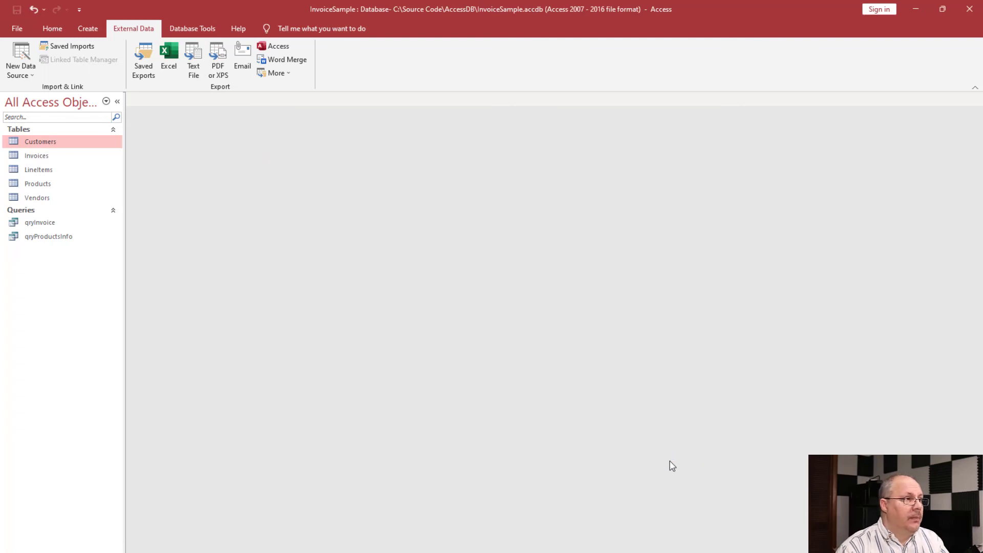
{"action": "left_click", "coordinate": [87, 51]}
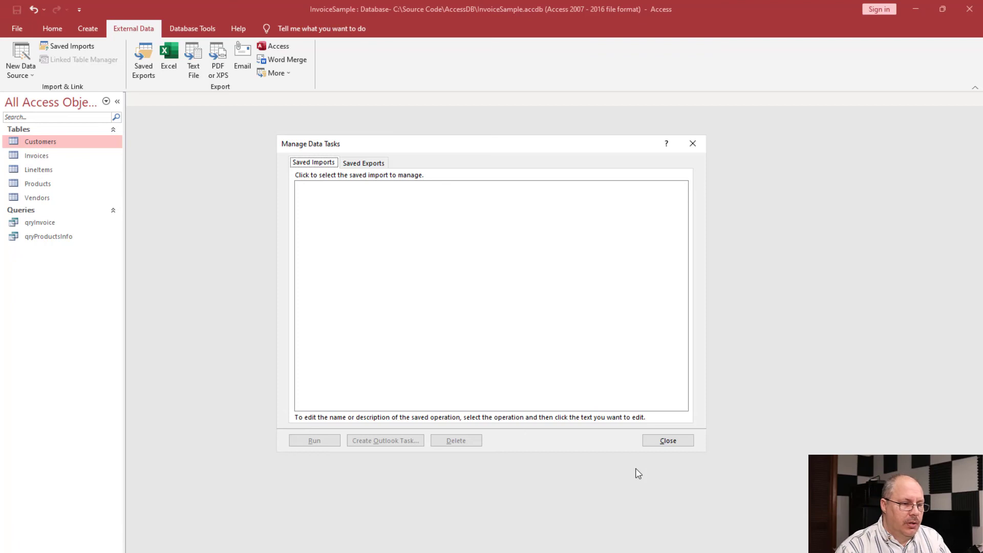
{"action": "left_click", "coordinate": [668, 443]}
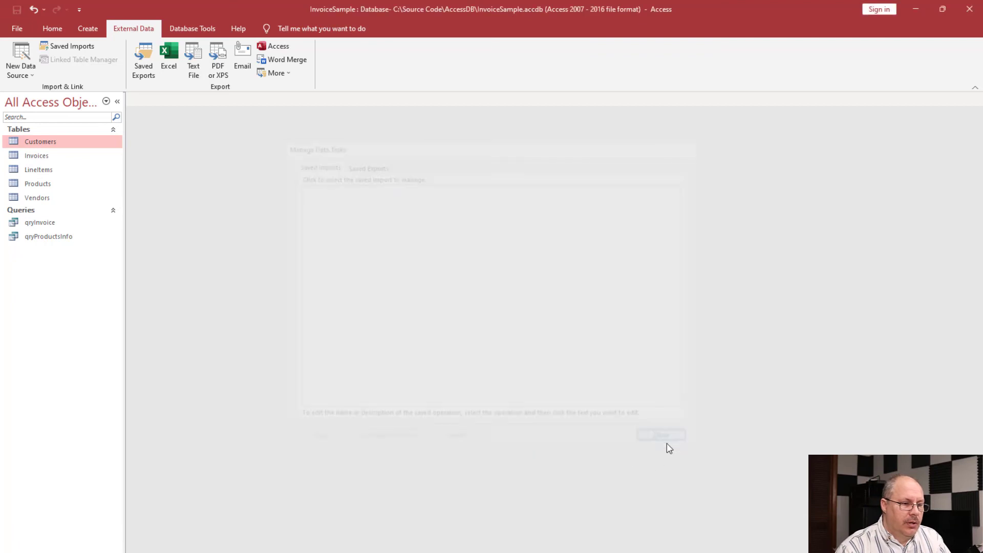
Open the Customers table and compare the phone values of records 6 and 8
{"action": "double_click", "coordinate": [63, 145]}
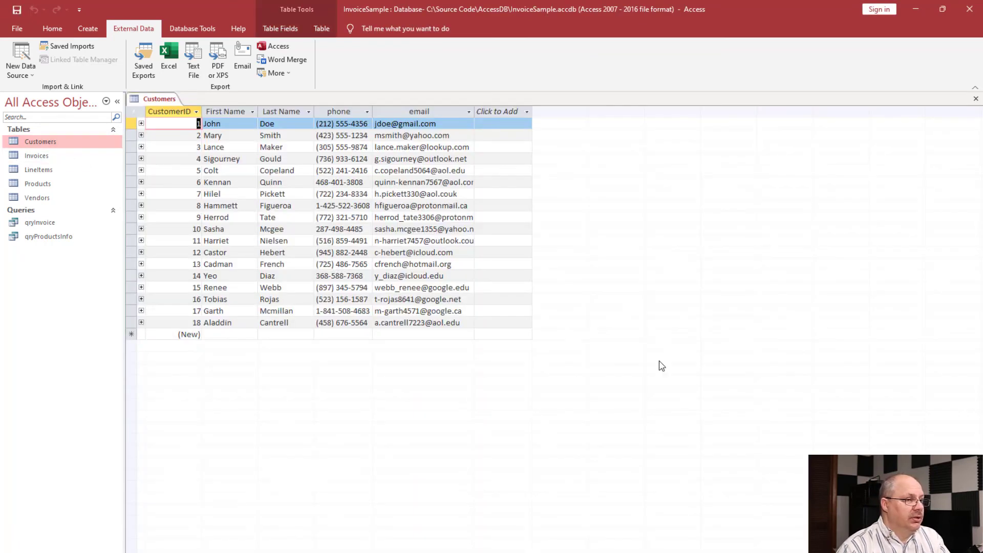
{"action": "left_click", "coordinate": [357, 182]}
{"action": "left_click", "coordinate": [354, 206]}
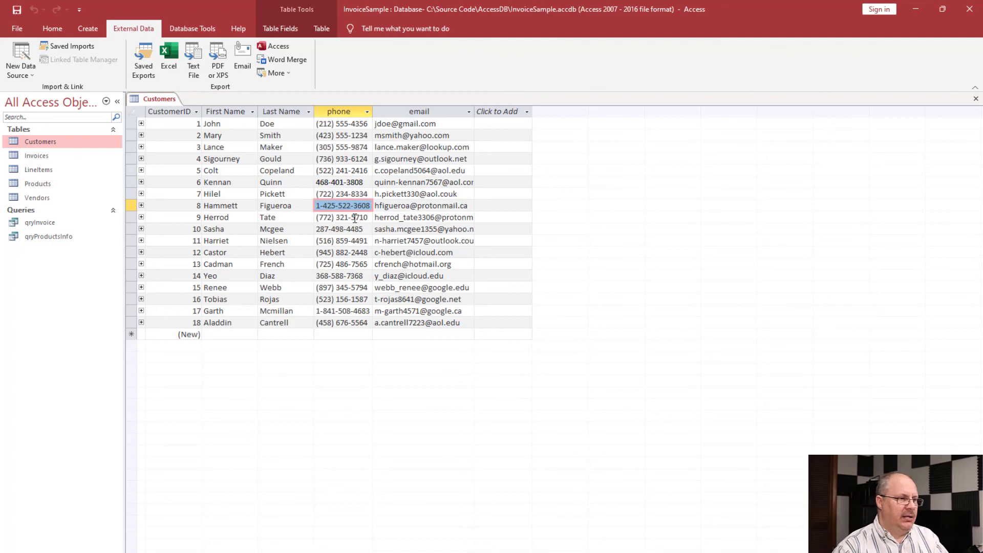
Remove the leading '1-' and dashes from record 8's phone number, then close the table
{"action": "double_click", "coordinate": [326, 206]}
{"action": "left_click", "coordinate": [322, 205]}
{"action": "key", "text": "BackSpace"}
{"action": "key", "text": "BackSpace"}
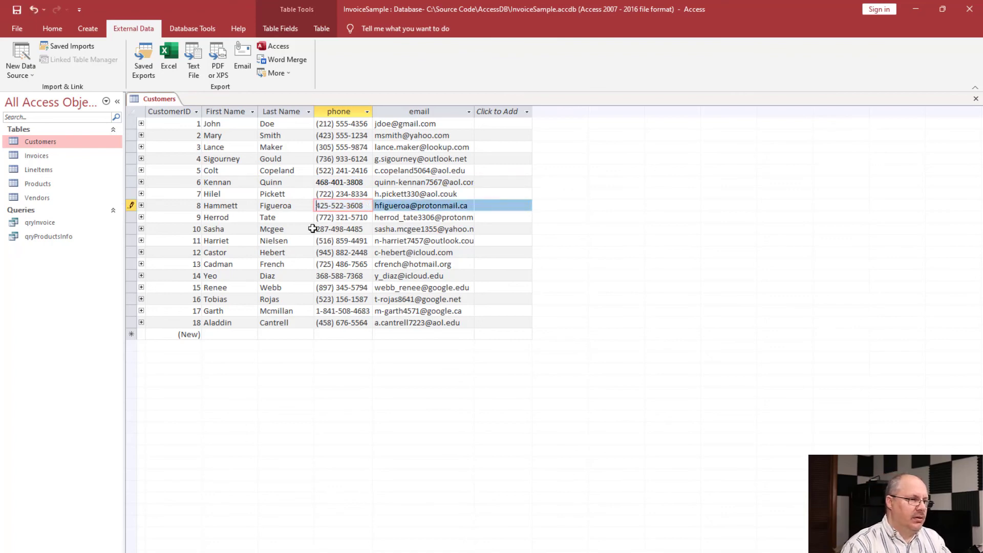
{"action": "key", "text": "Right"}
{"action": "key", "text": "Right"}
{"action": "key", "text": "Delete"}
{"action": "key", "text": "Right"}
{"action": "key", "text": "Right"}
{"action": "key", "text": "Right"}
{"action": "key", "text": "Delete"}
{"action": "key", "text": "Tab"}
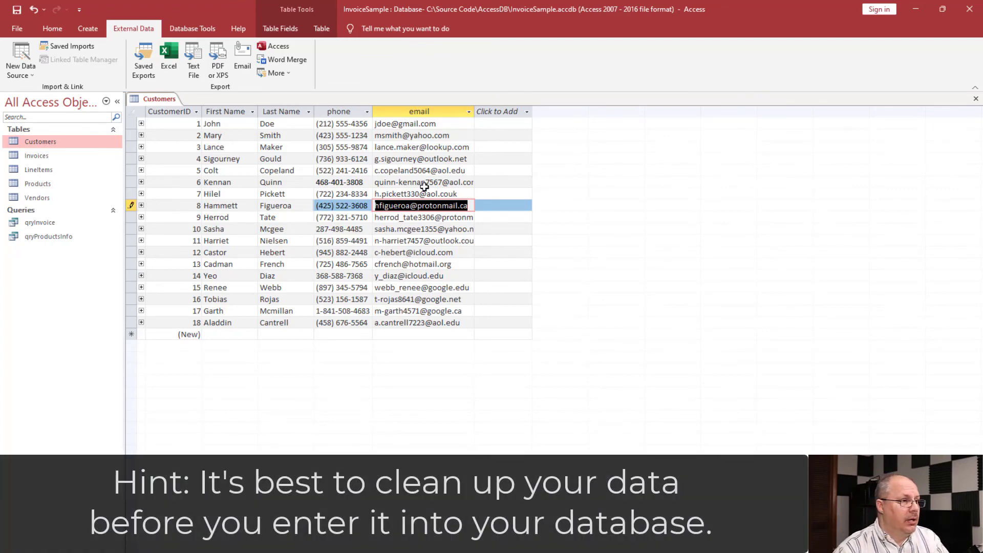
{"action": "left_click", "coordinate": [437, 229]}
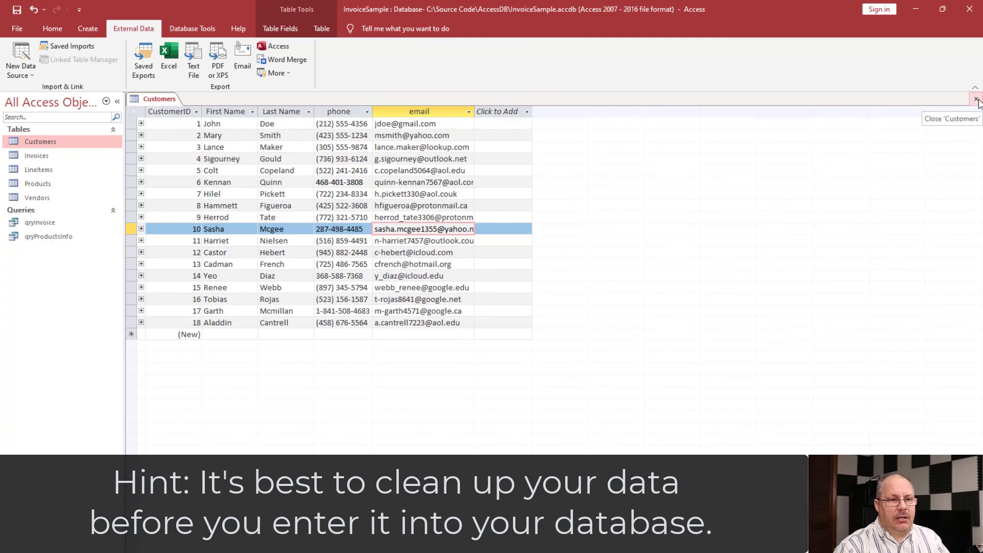
{"action": "left_click", "coordinate": [976, 100]}
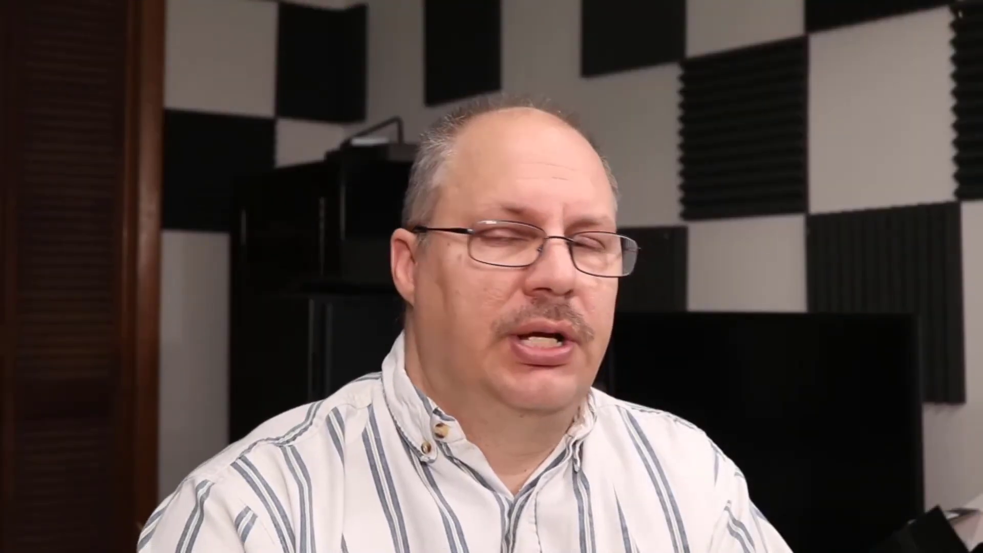